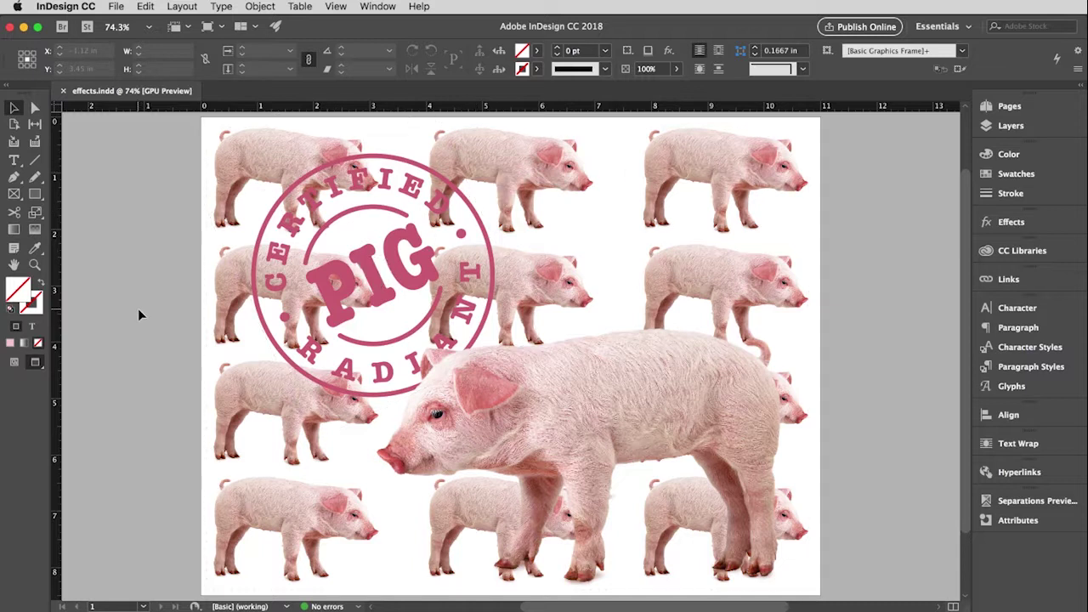
# Draw an 11 × 8.5 in rectangle covering the whole page and fill it with the Light Pink swatch.
pyautogui.click(34, 194)
pyautogui.moveTo(204, 125); pyautogui.dragTo(823, 600)
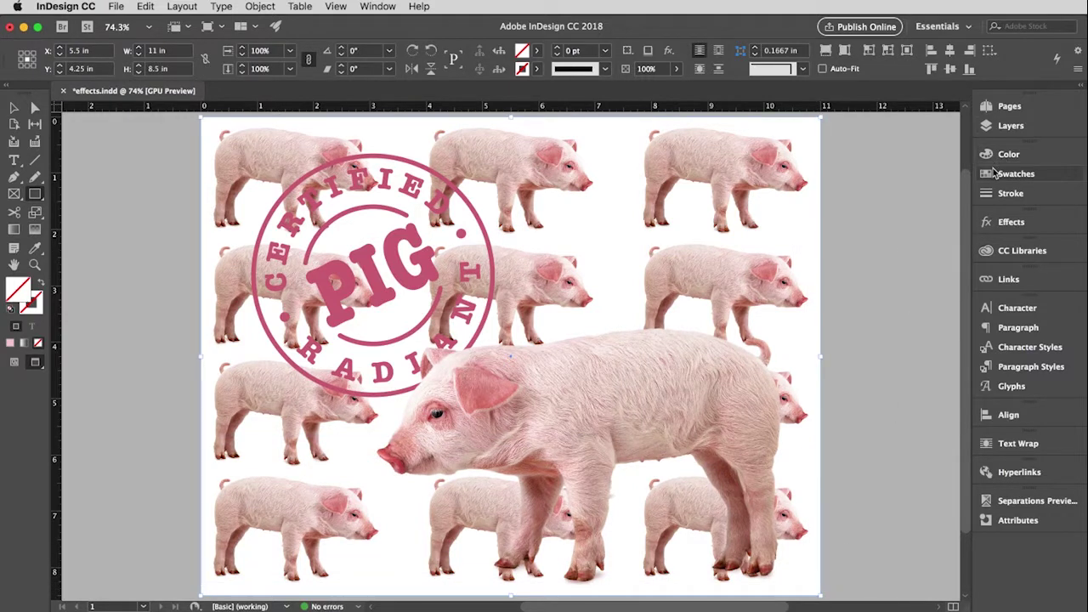
pyautogui.click(993, 173)
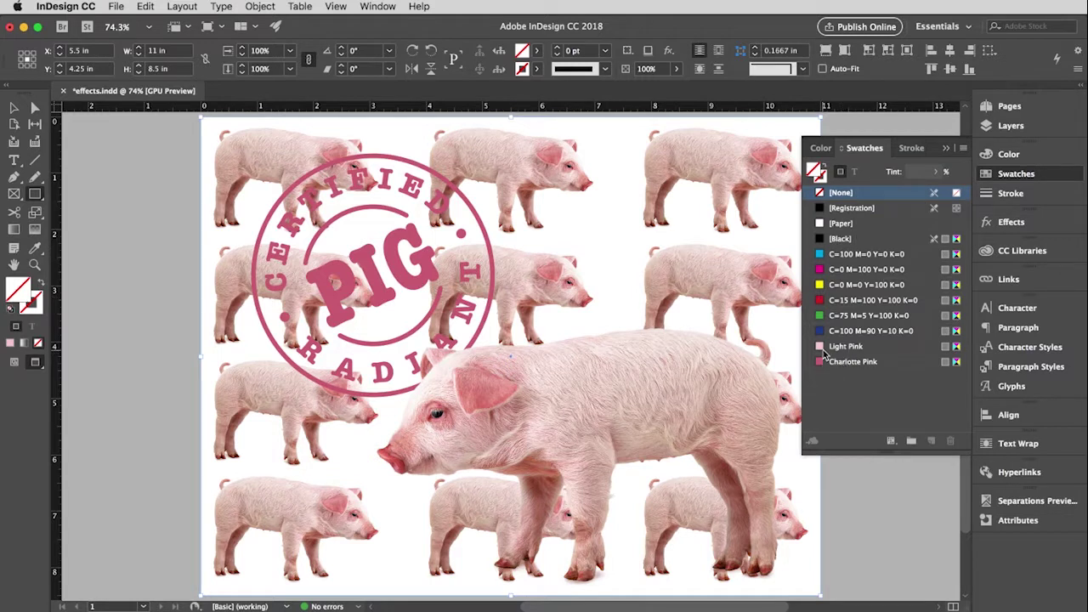
pyautogui.click(823, 348)
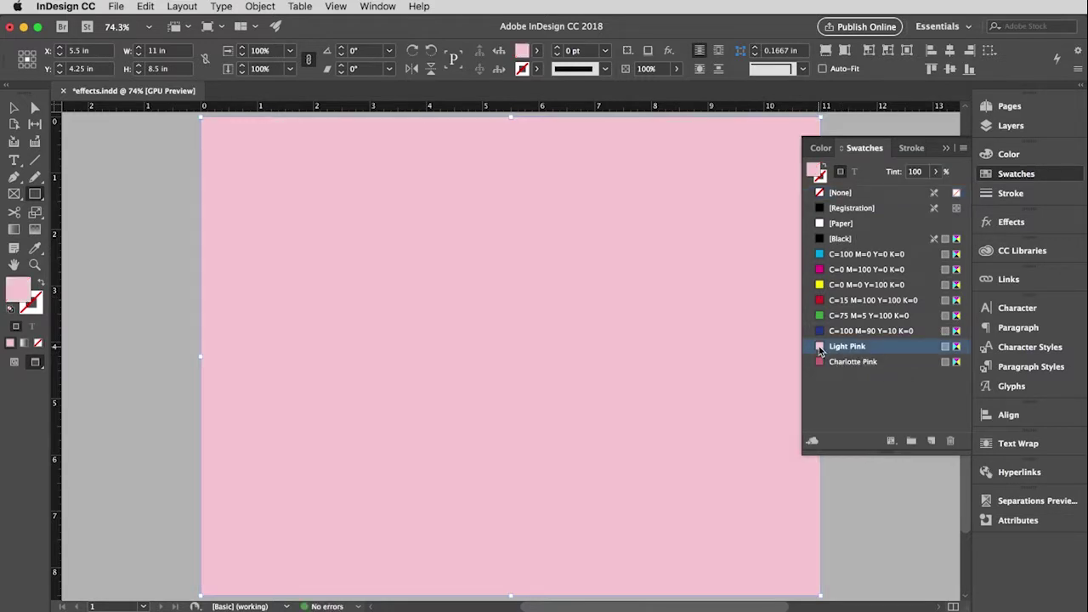
pyautogui.click(946, 148)
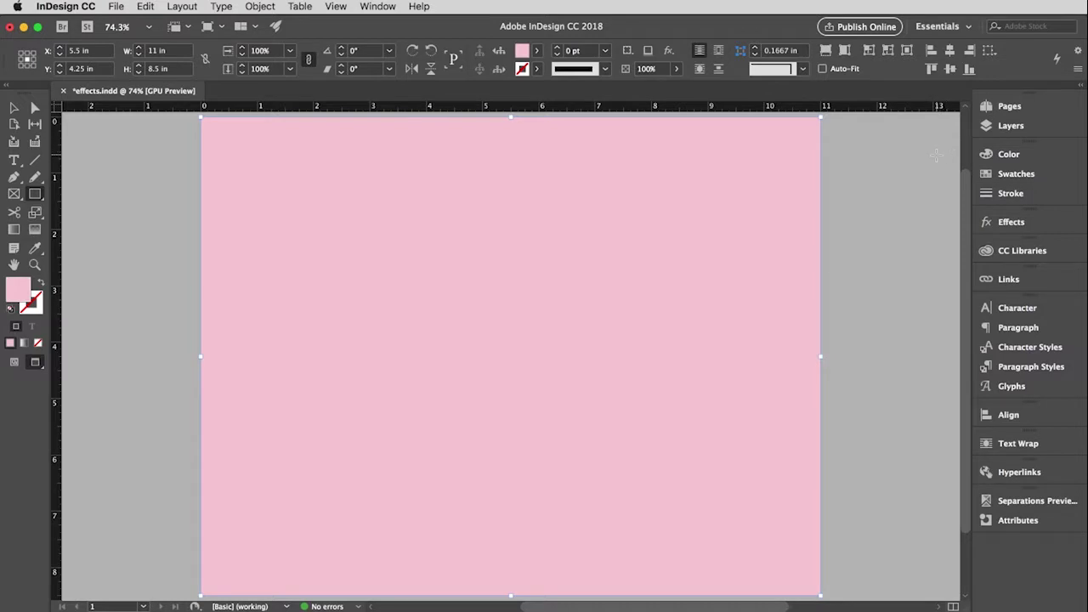
# Send the pink rectangle to the back, behind the pigs and the stamp.
pyautogui.click(260, 6)
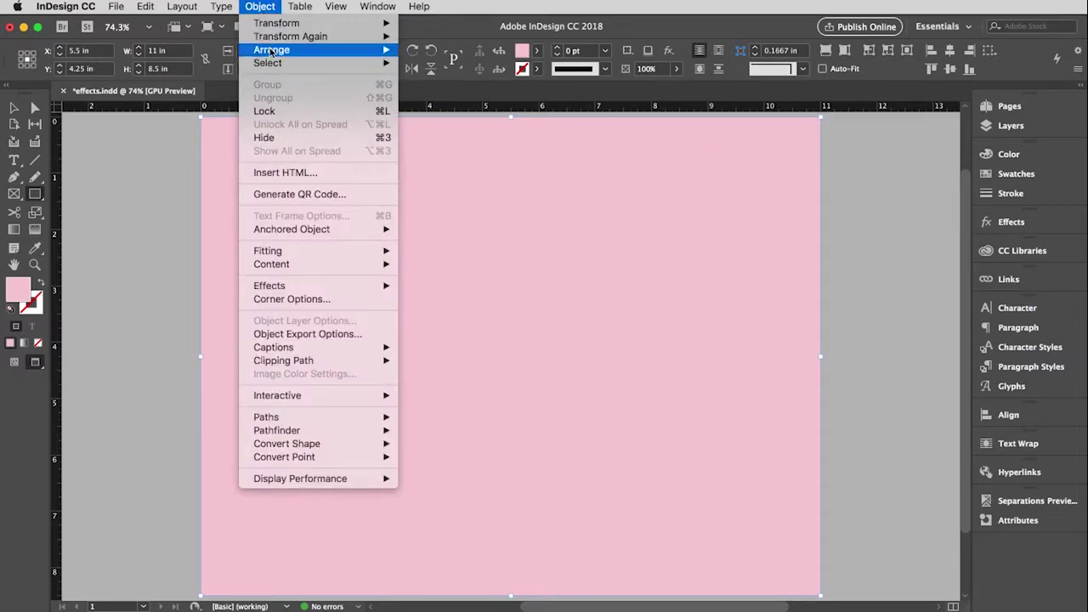
pyautogui.moveTo(272, 53)
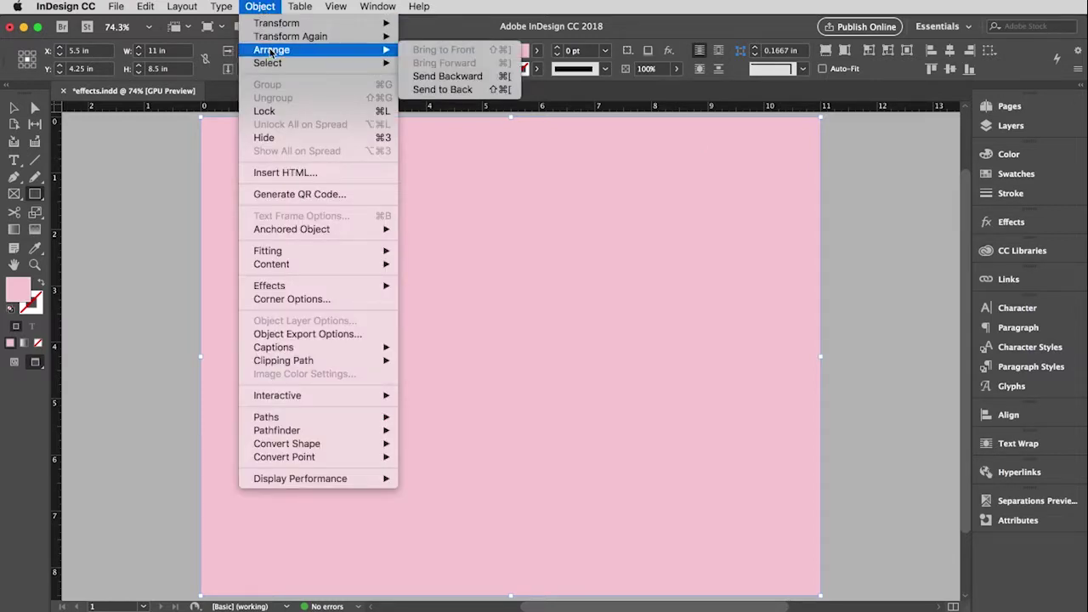
pyautogui.click(456, 90)
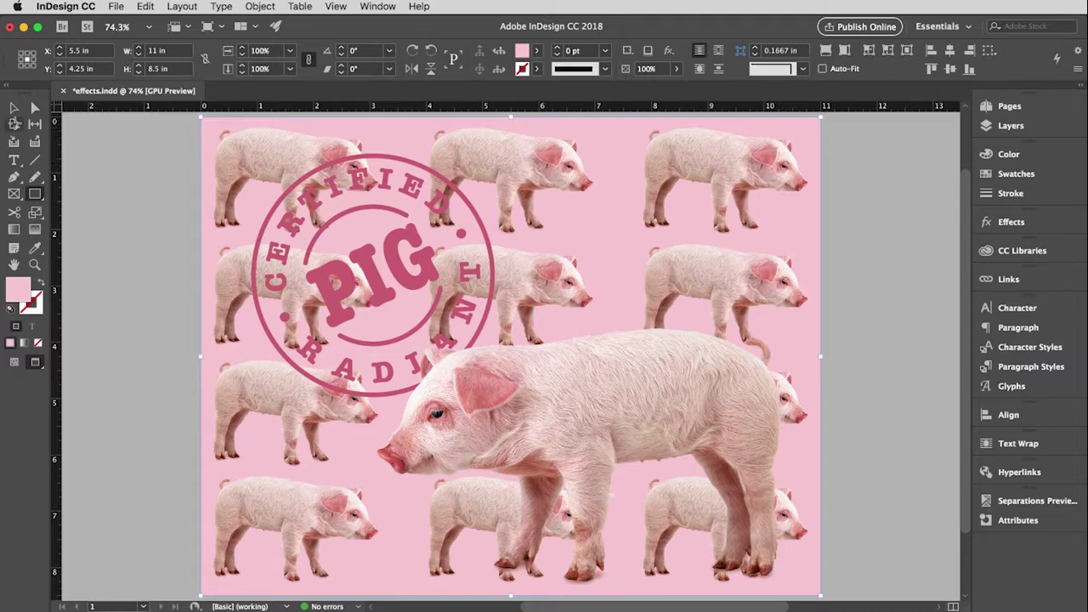
# Select the group of small background pigs and show its Effects settings.
pyautogui.click(14, 109)
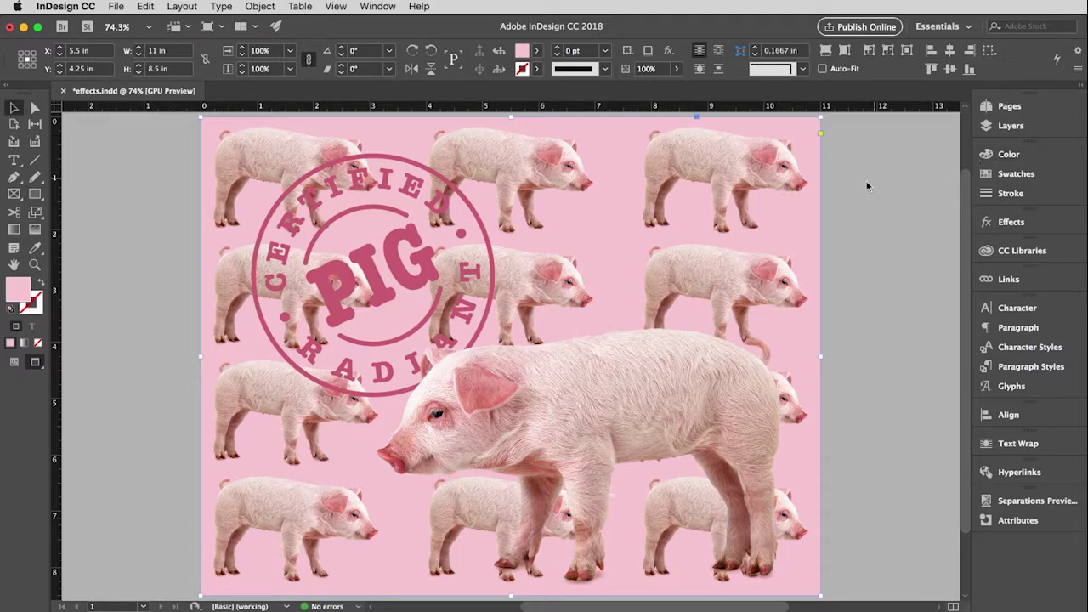
pyautogui.click(721, 183)
pyautogui.click(697, 157)
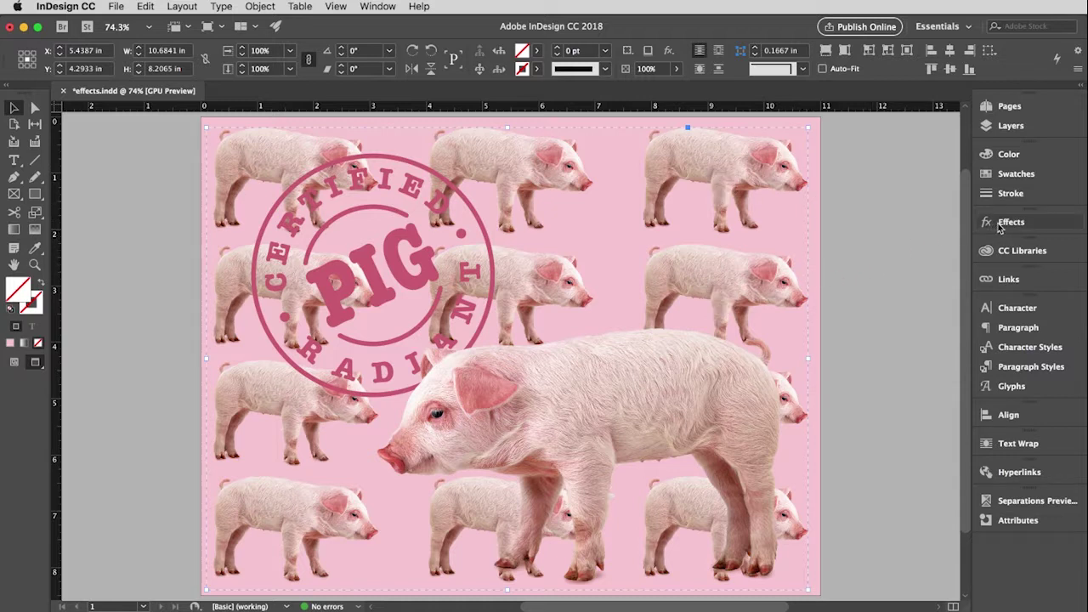
pyautogui.click(1045, 226)
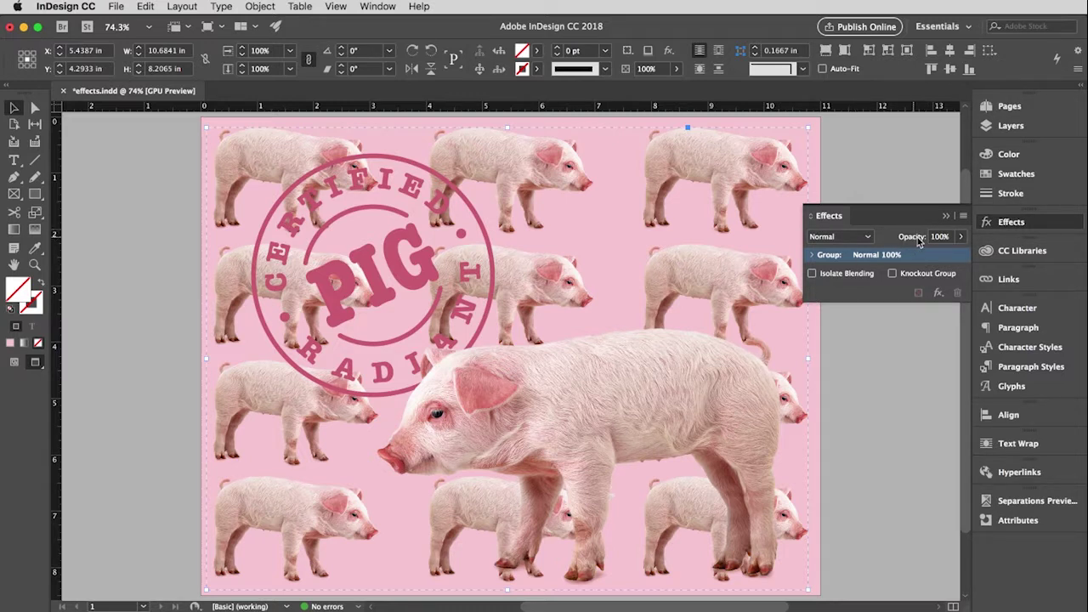
# Try a 28% opacity on the small-pig group and restore it to 100%.
pyautogui.click(961, 237)
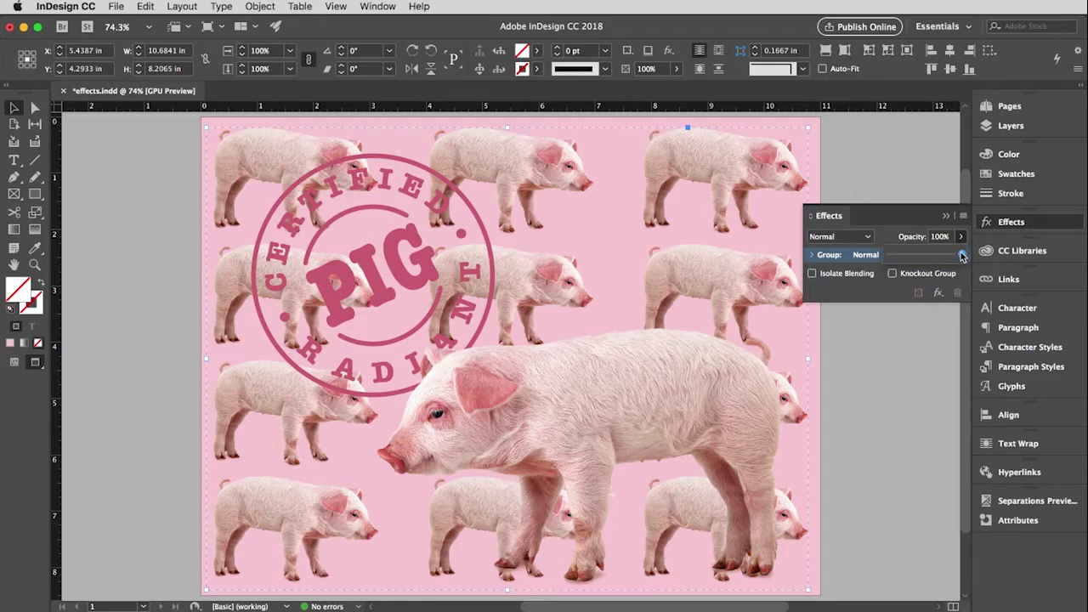
pyautogui.moveTo(963, 255); pyautogui.dragTo(908, 256)
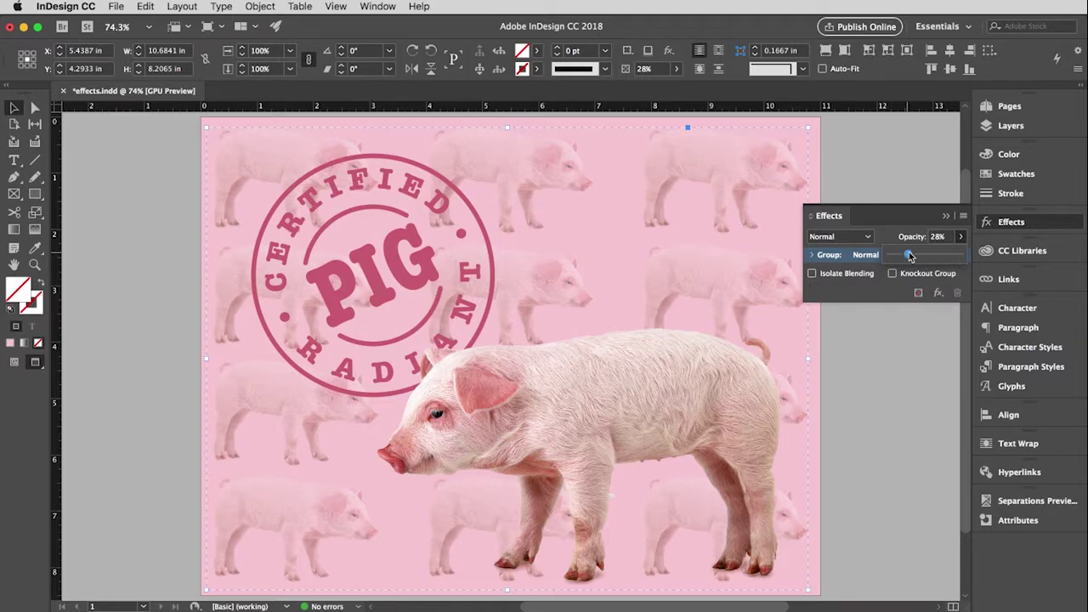
pyautogui.moveTo(908, 256); pyautogui.dragTo(962, 255)
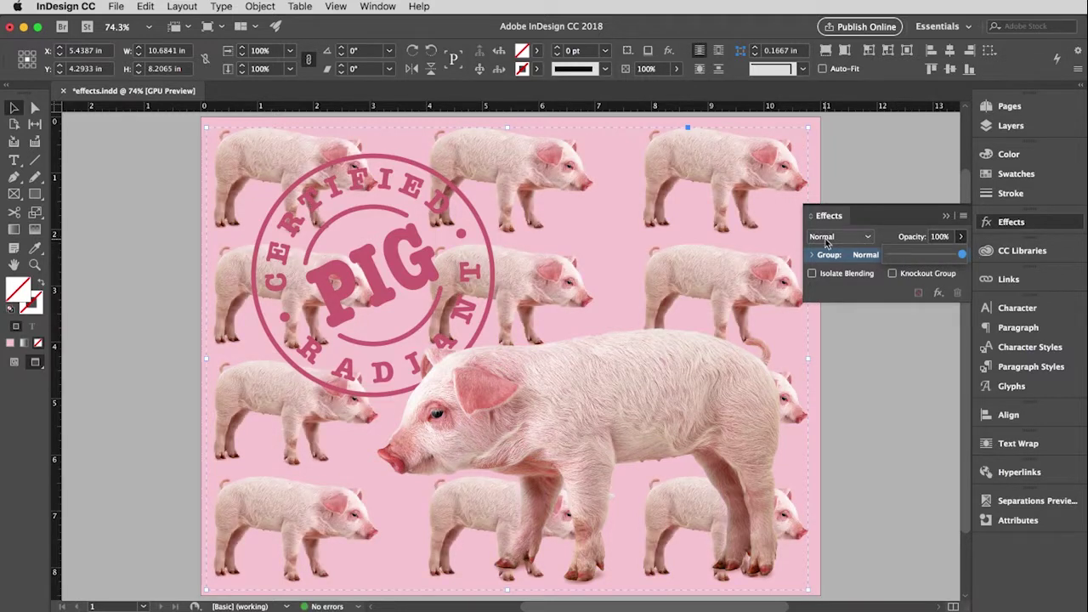
# Set the small-pig group's blending mode to Luminosity and reduce its opacity so the pigs fade into the pink background.
pyautogui.click(868, 238)
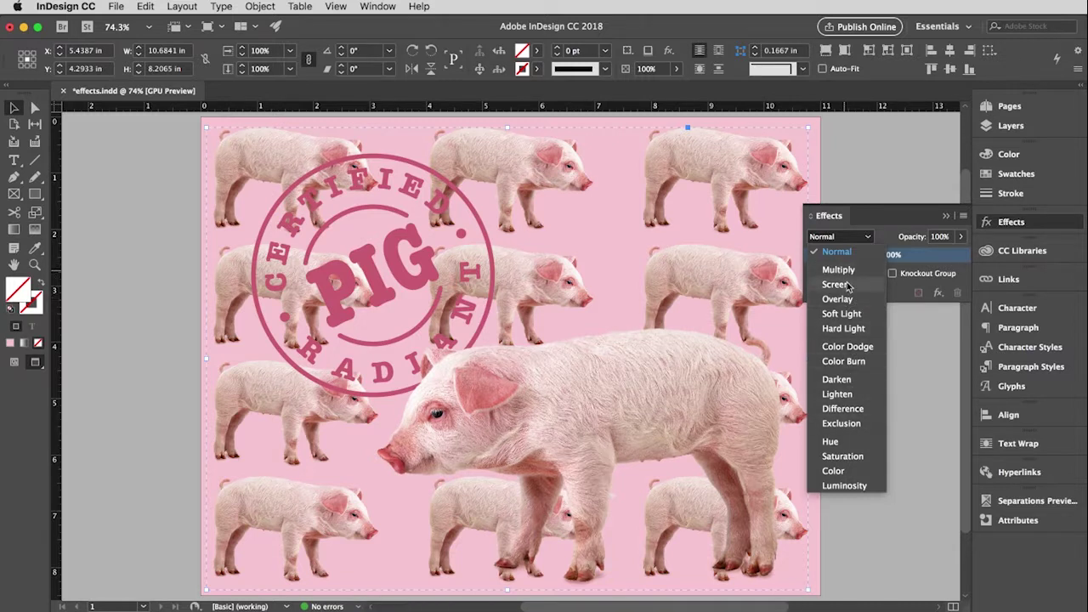
pyautogui.click(844, 485)
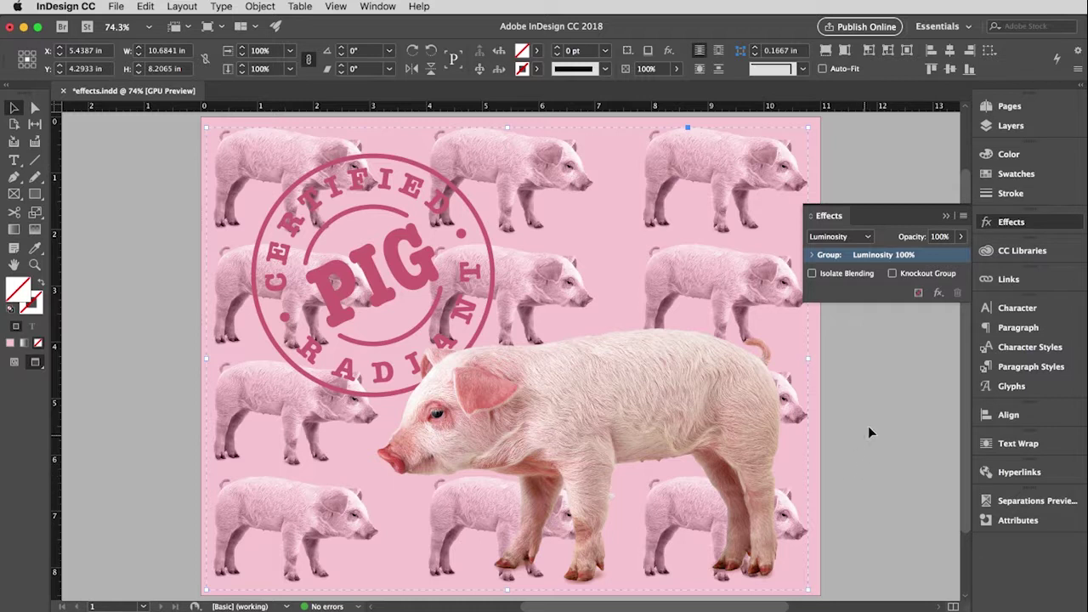
pyautogui.click(962, 238)
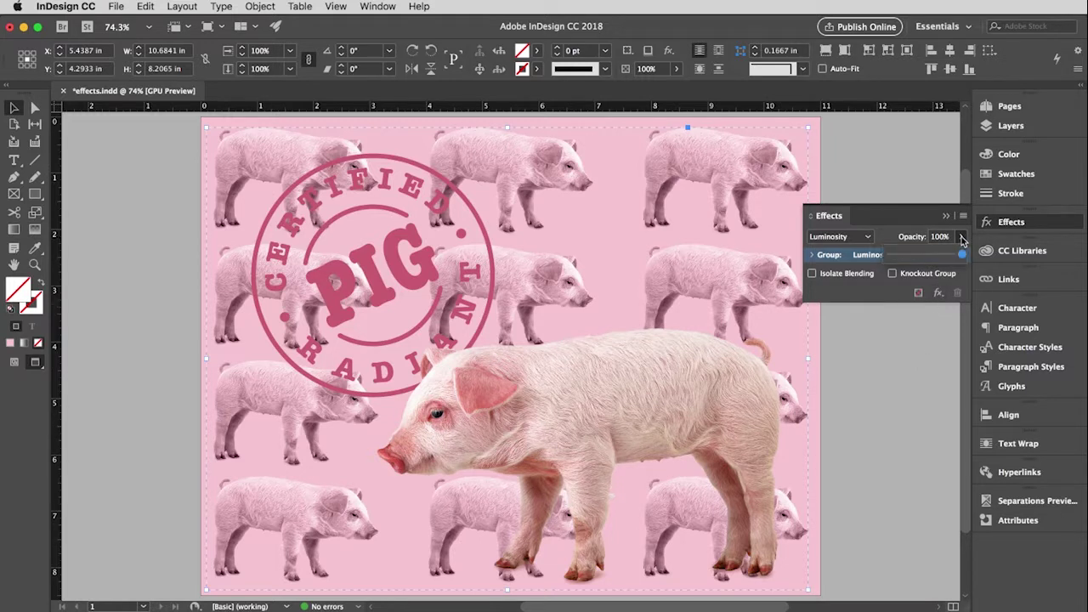
pyautogui.moveTo(963, 257); pyautogui.dragTo(914, 260)
pyautogui.click(886, 451)
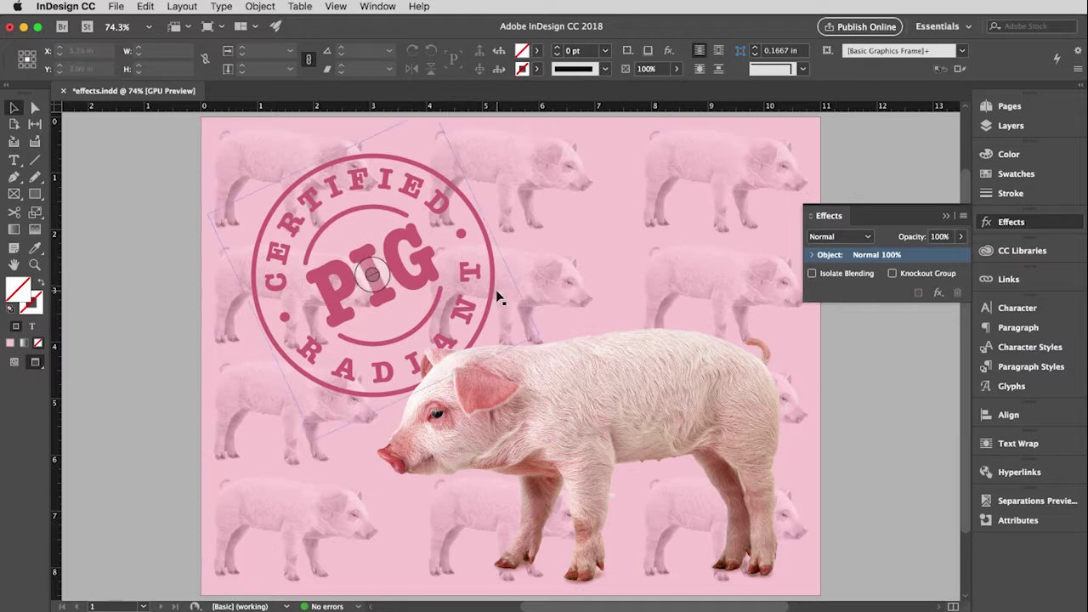
# Set the Certified Radiant Pig stamp's blending mode to Multiply and its opacity to 50%.
pyautogui.click(465, 281)
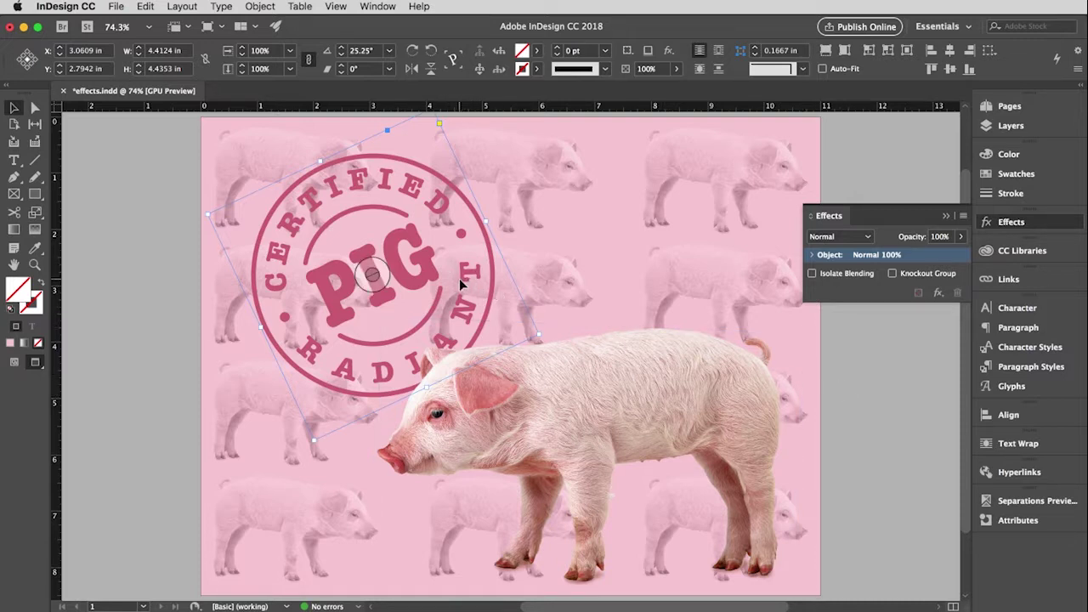
pyautogui.click(868, 242)
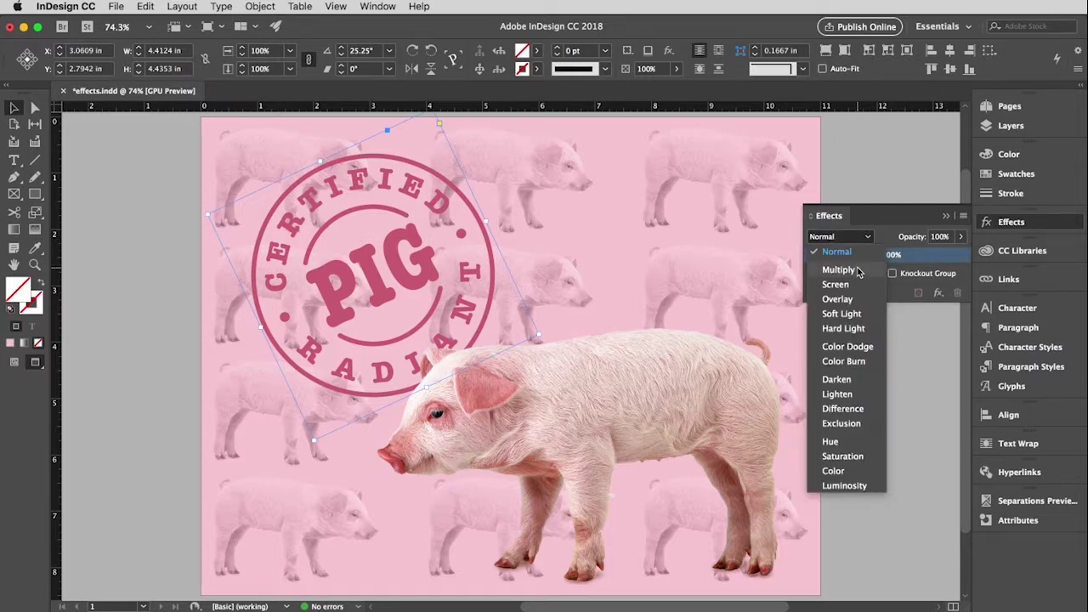
pyautogui.click(858, 271)
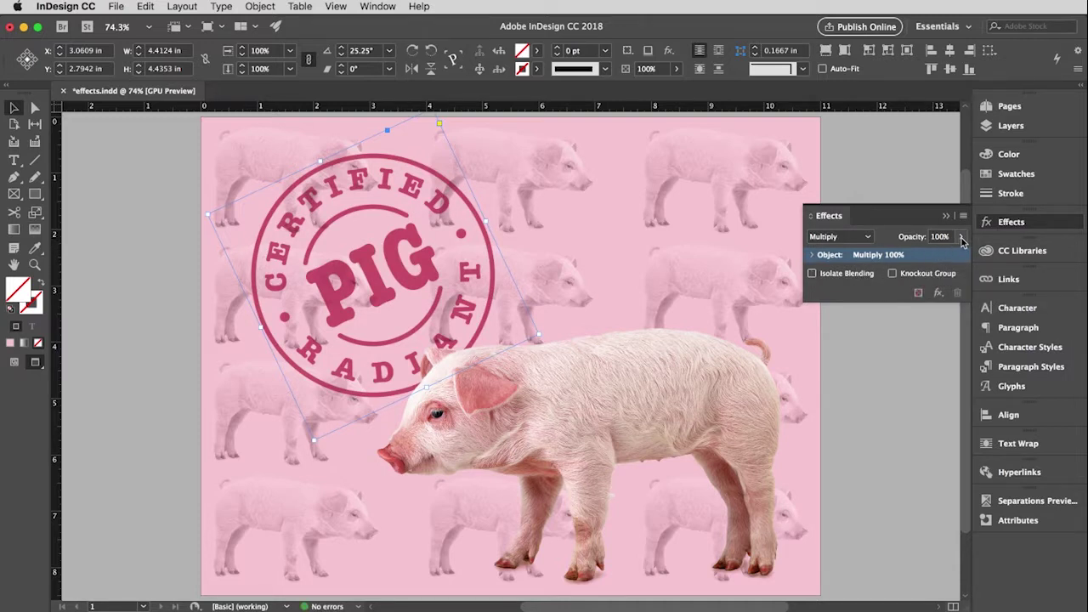
pyautogui.moveTo(964, 257); pyautogui.dragTo(936, 260)
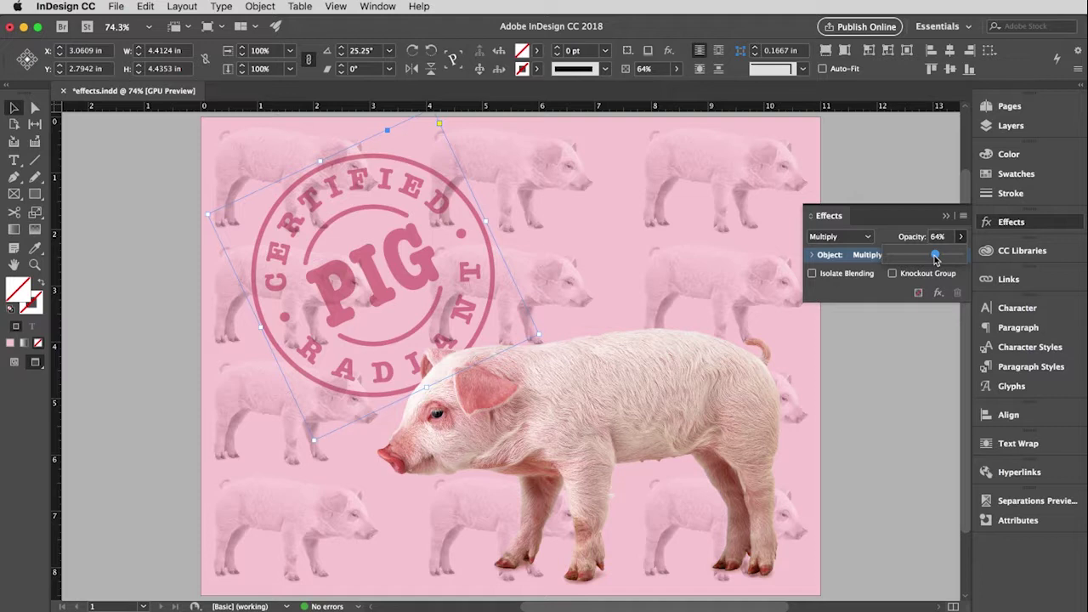
pyautogui.moveTo(936, 259); pyautogui.dragTo(937, 260)
pyautogui.moveTo(937, 259); pyautogui.dragTo(926, 261)
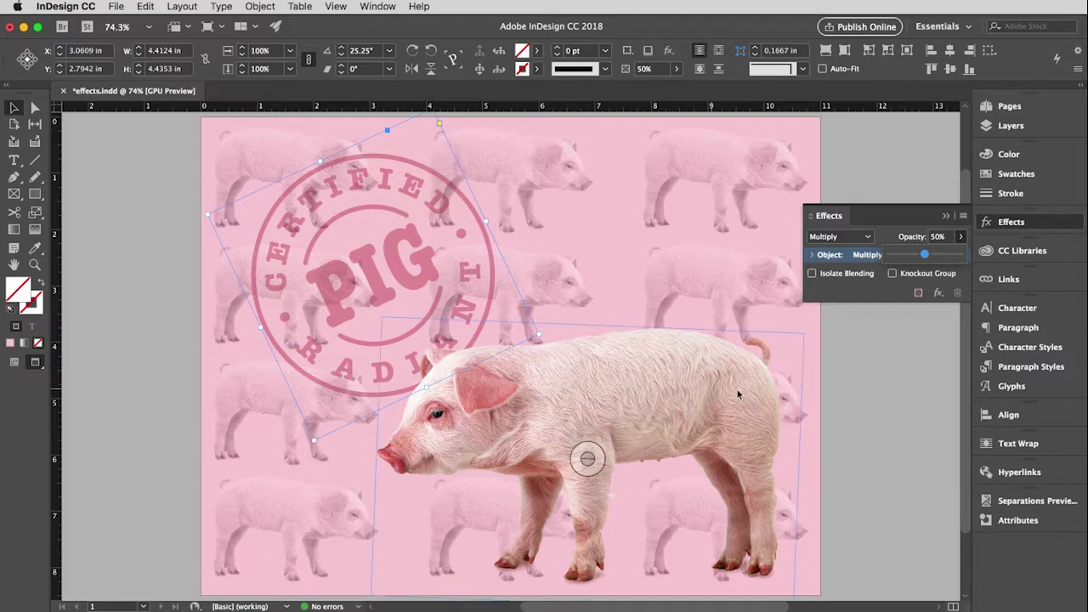
pyautogui.click(886, 403)
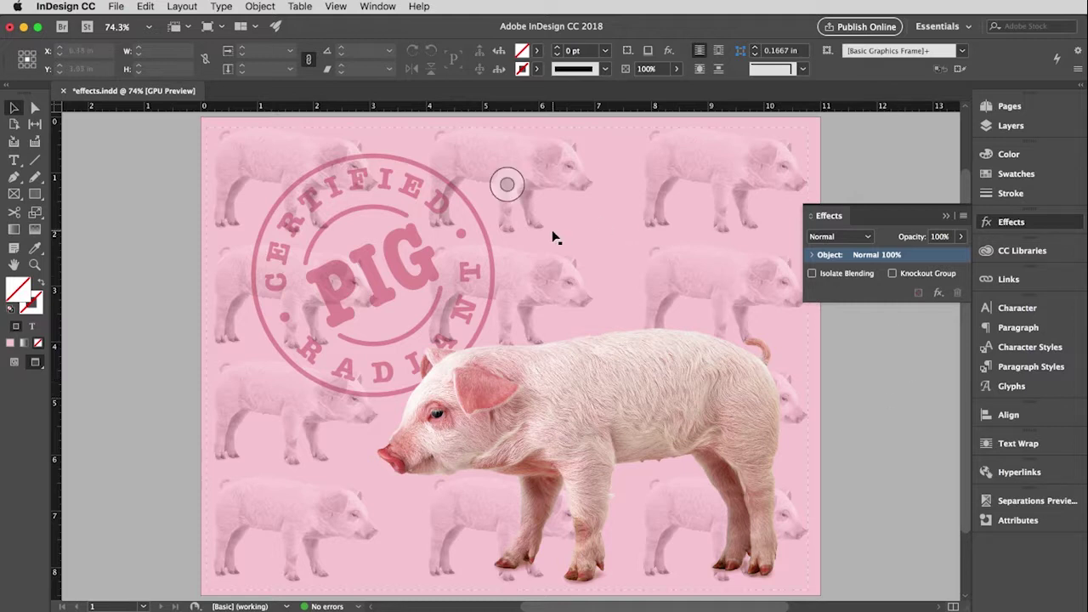
# Add a drop shadow to the stamp and move the effect settings clear of it to see the preview.
pyautogui.click(418, 243)
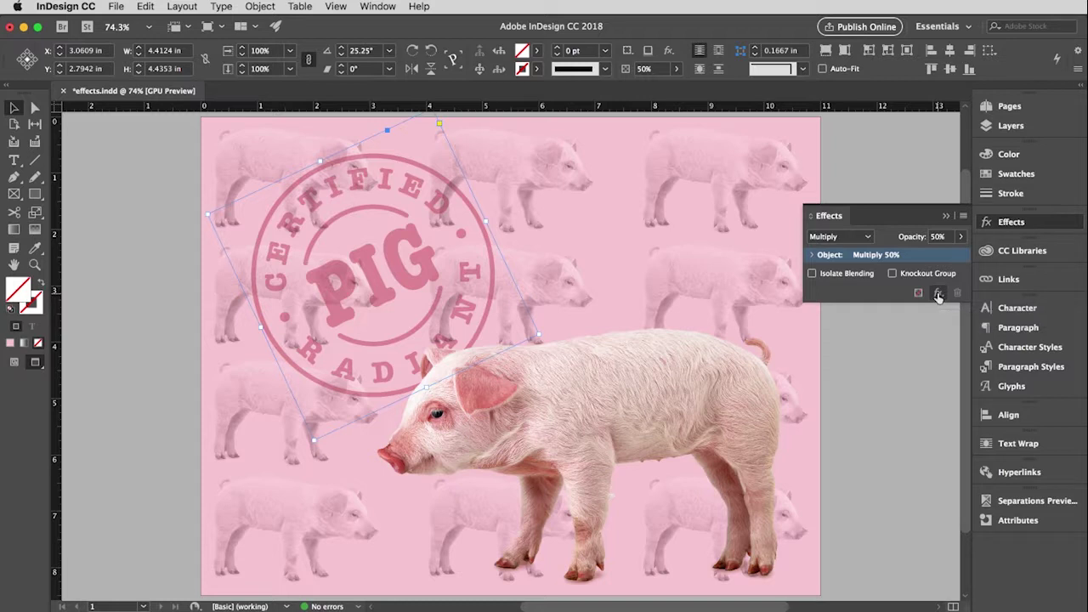
pyautogui.click(939, 295)
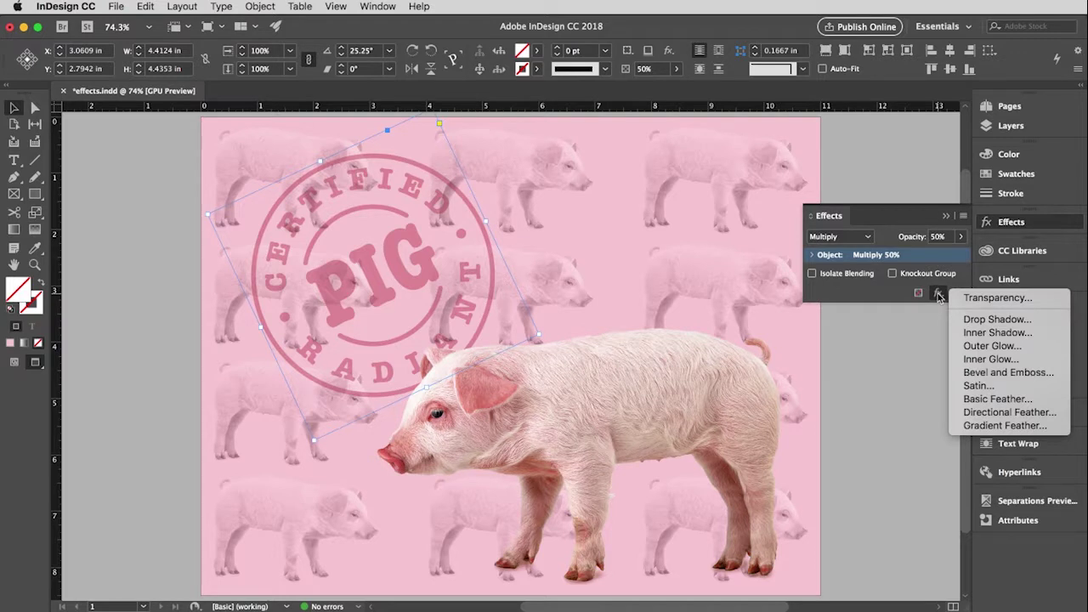
pyautogui.click(1024, 322)
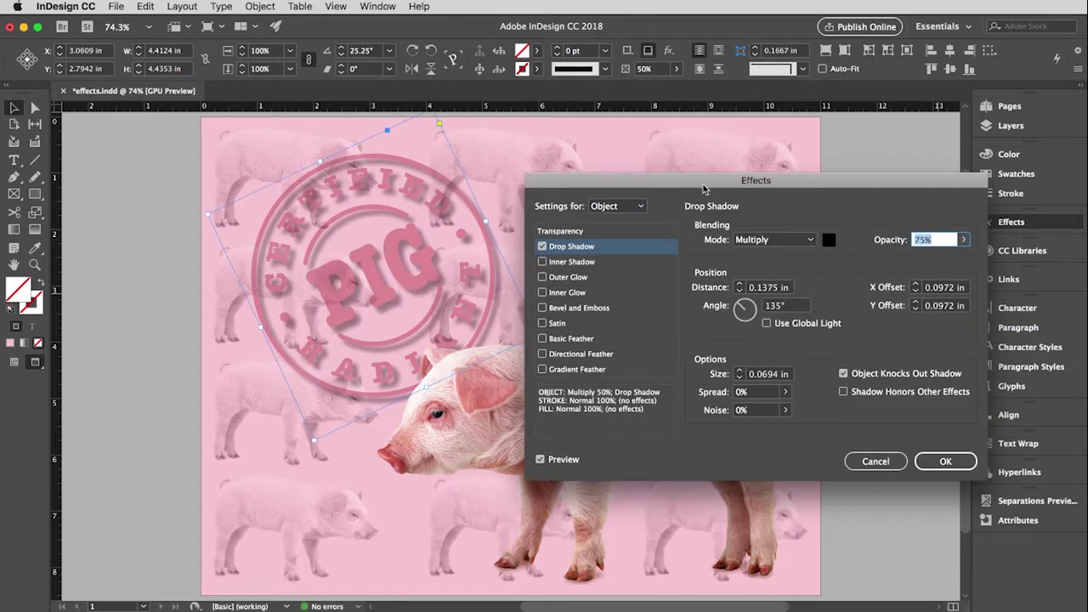
pyautogui.moveTo(704, 189); pyautogui.dragTo(722, 205)
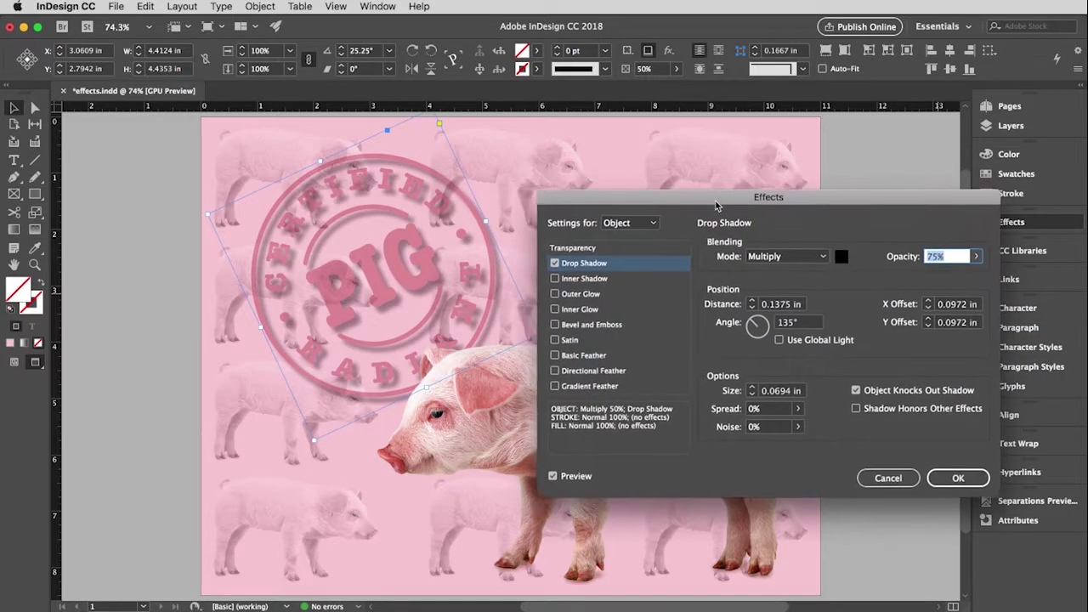
pyautogui.click(558, 477)
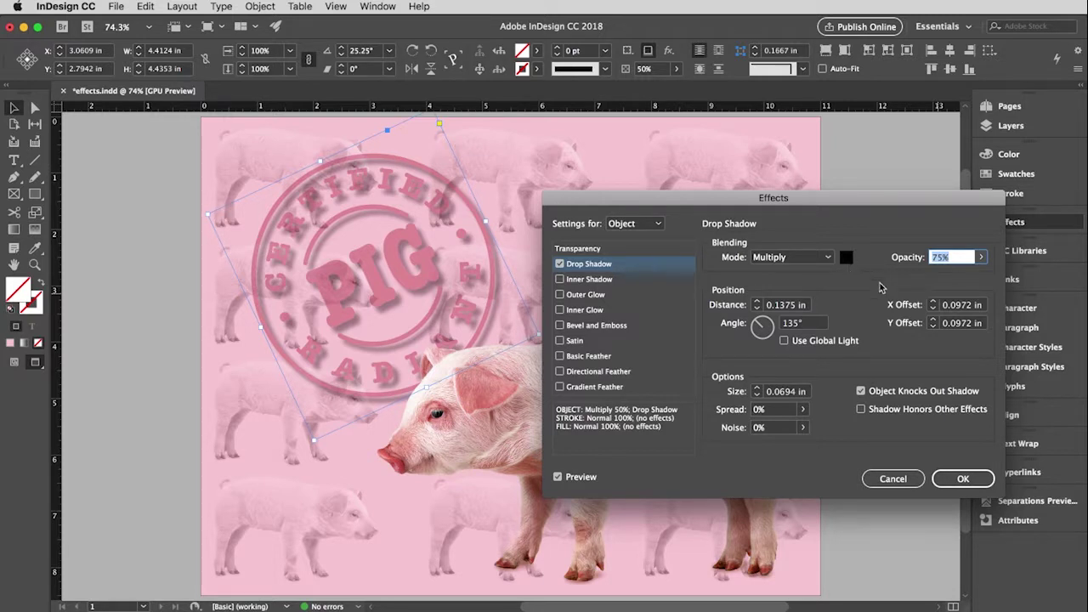
# Set the stamp's drop shadow color to the Charlotte Pink swatch and the shadow opacity to 50%.
pyautogui.click(847, 258)
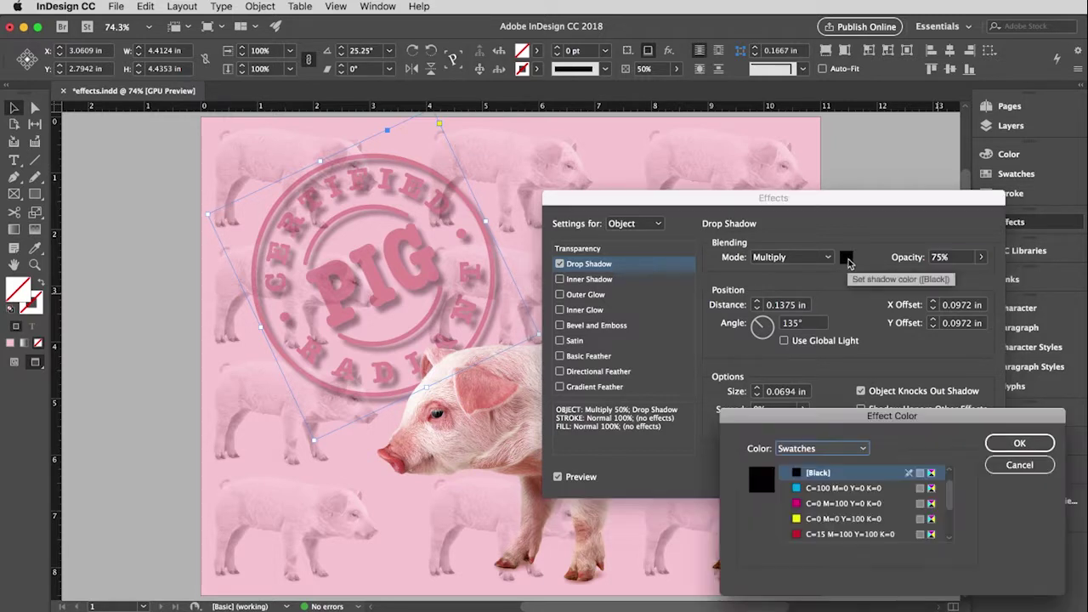
pyautogui.scroll(-3, 951, 504)
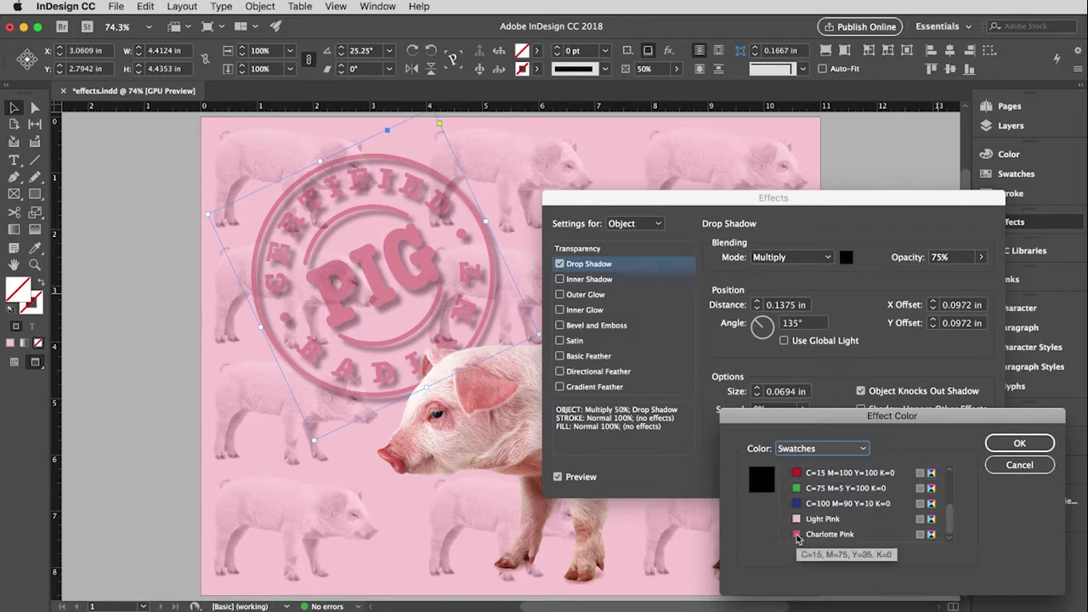
pyautogui.click(798, 536)
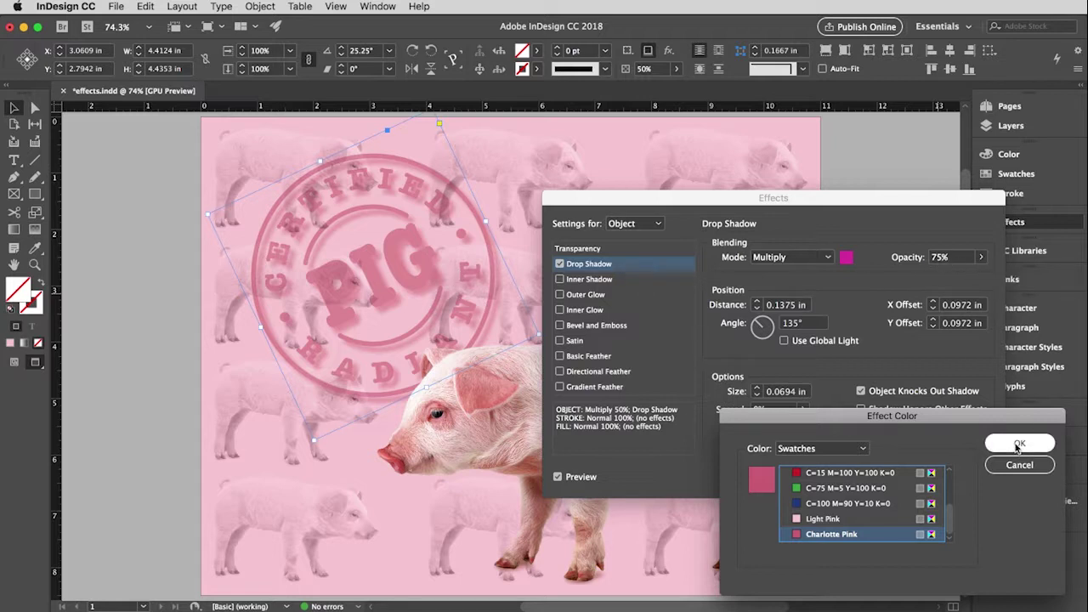
pyautogui.click(1018, 445)
pyautogui.click(981, 257)
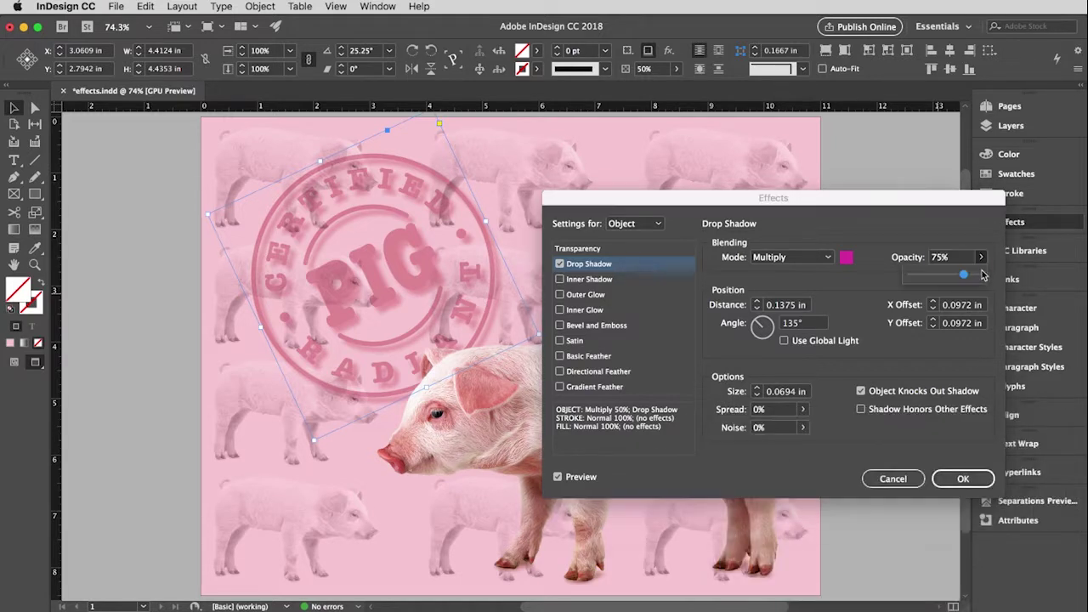
pyautogui.moveTo(963, 274); pyautogui.dragTo(944, 278)
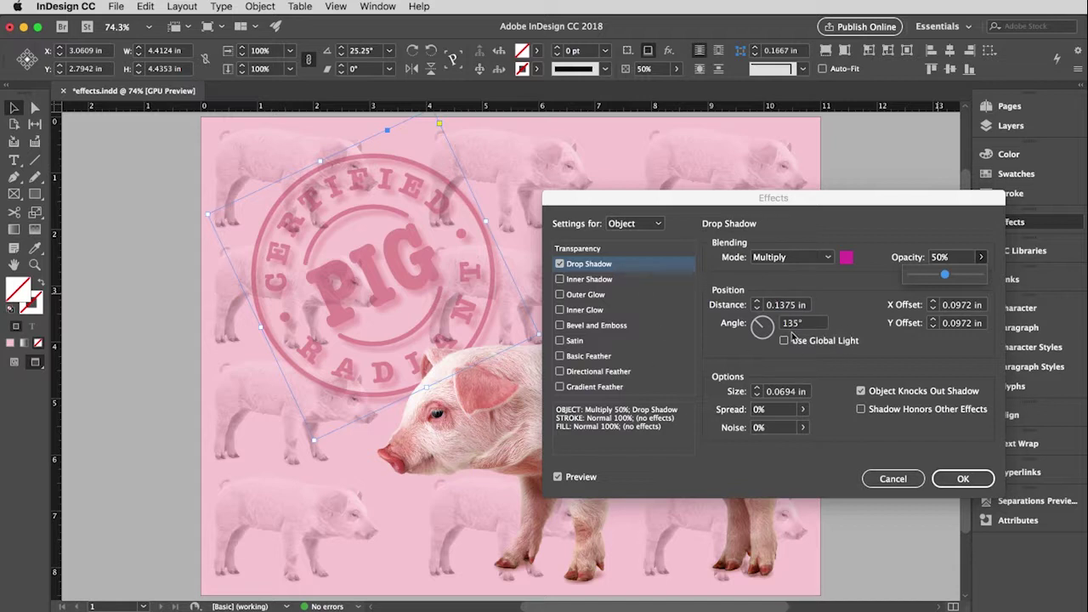
# Set the drop shadow's angle to 90° and its distance to 0.0625 in.
pyautogui.moveTo(760, 326); pyautogui.dragTo(764, 325)
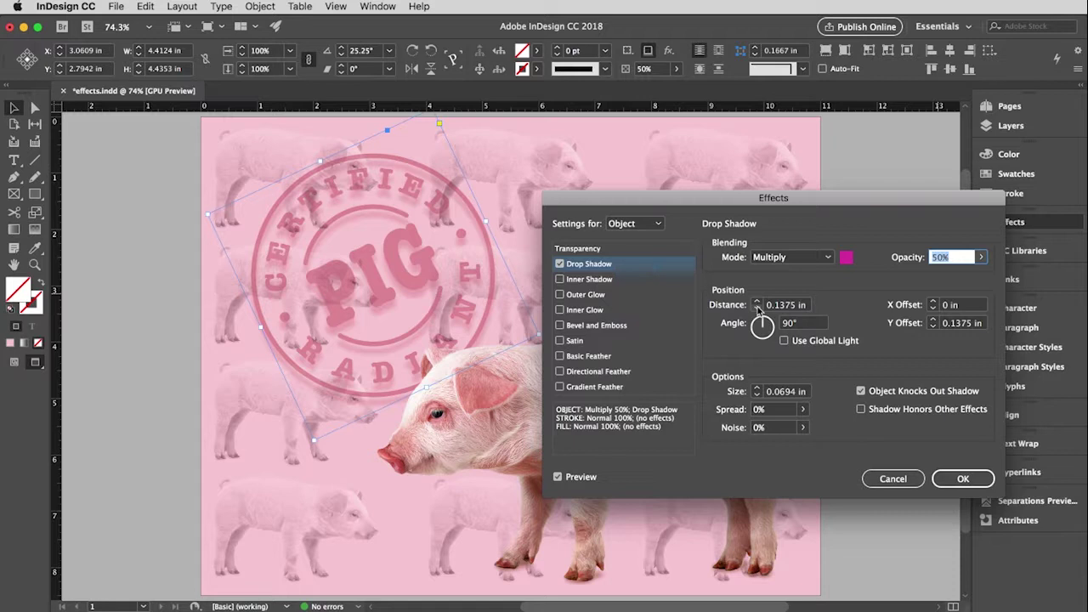
pyautogui.click(757, 308)
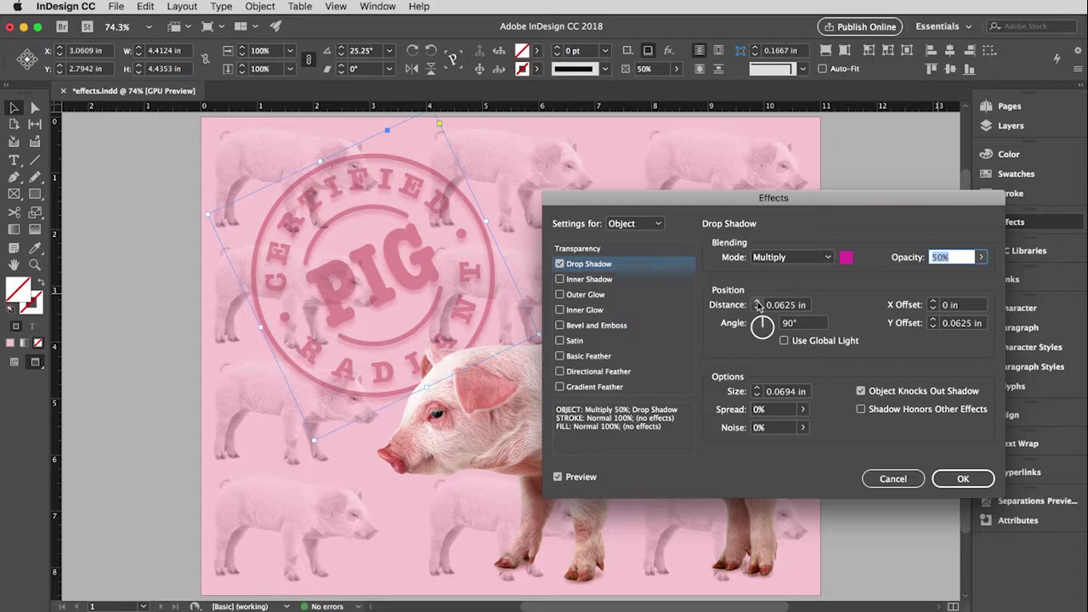
# Set the stamp's drop shadow distance to 0.125 in and its size to 0.125 in, and apply the effect.
pyautogui.click(756, 301)
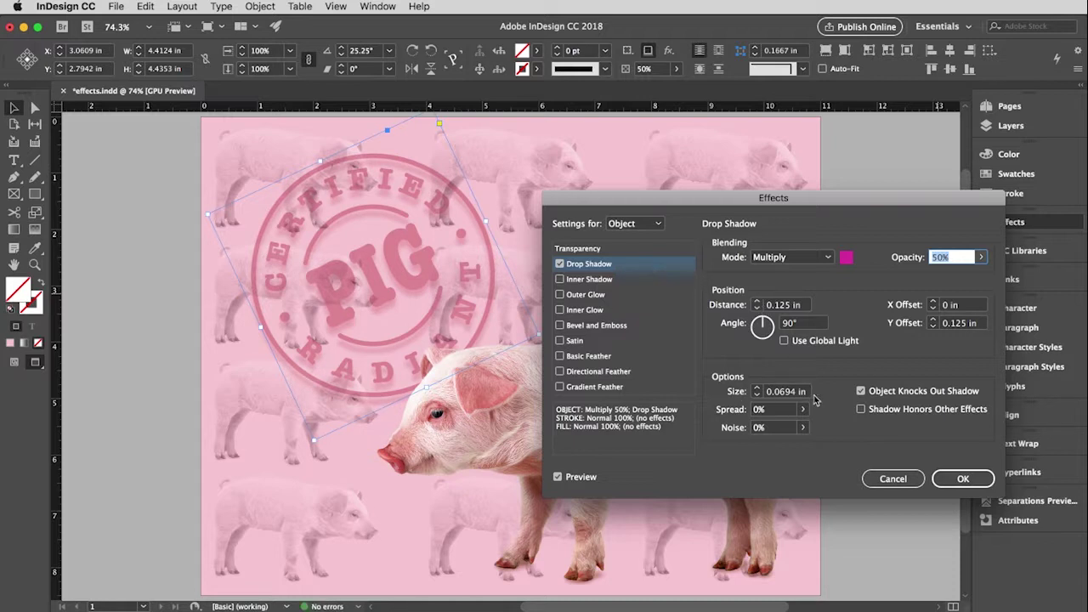
pyautogui.click(757, 387)
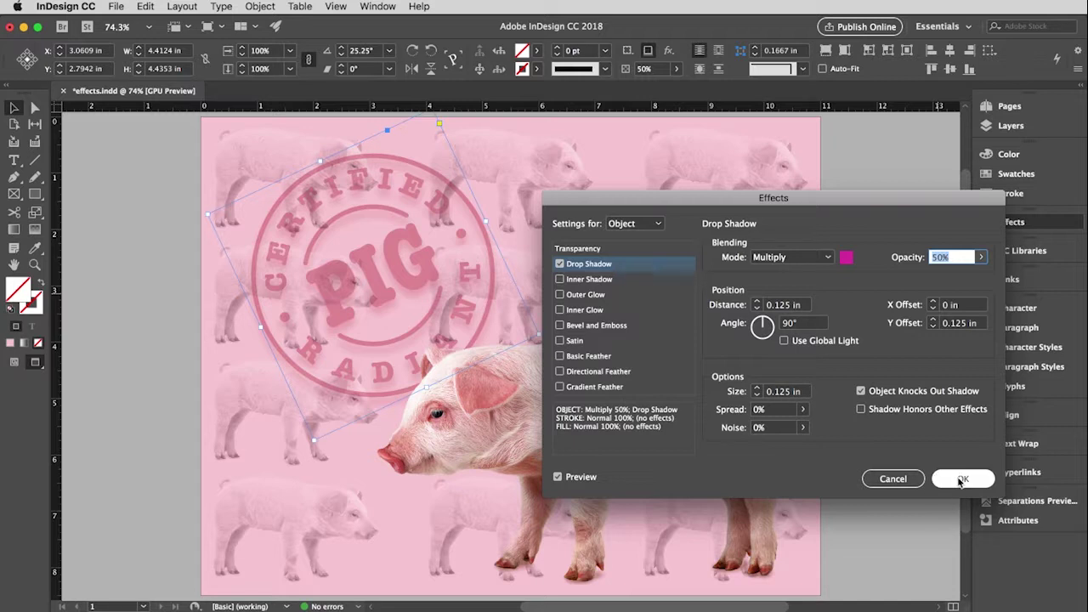
pyautogui.click(960, 480)
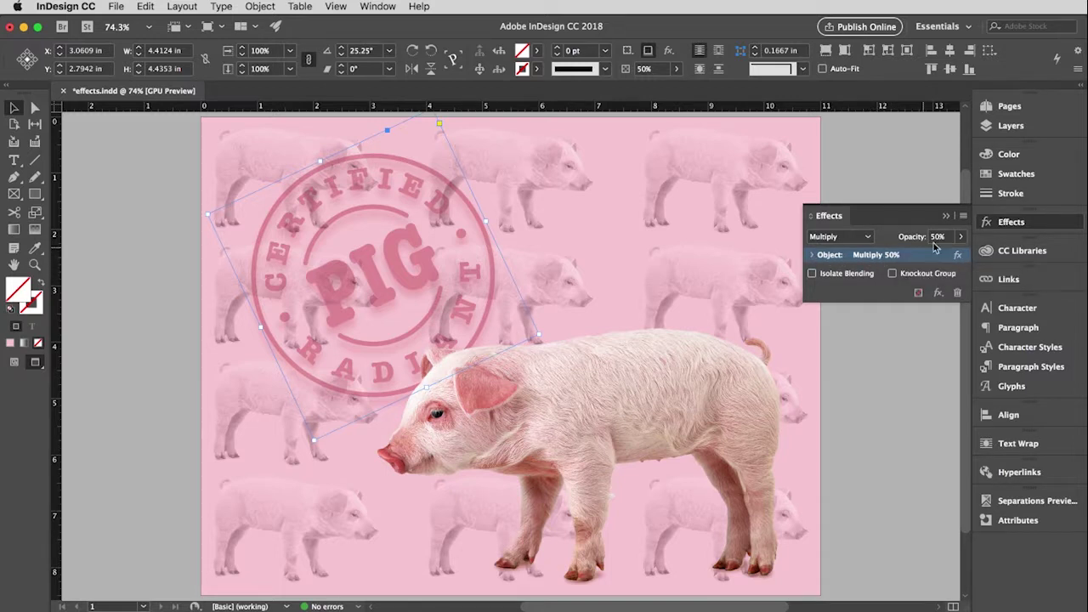
# Set the stamp's overall opacity to 60% and deselect it.
pyautogui.click(960, 236)
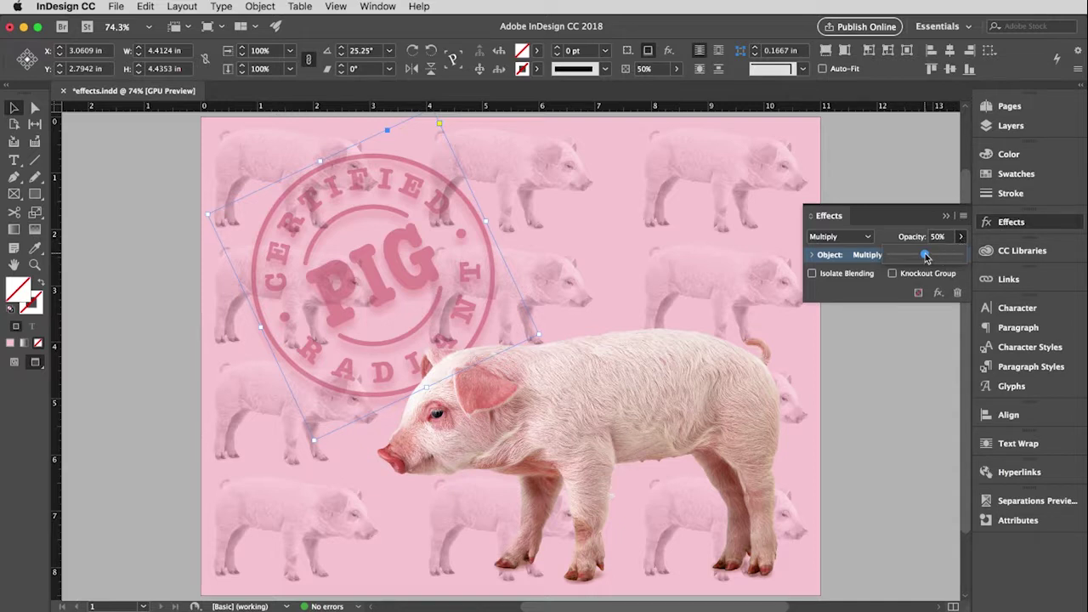
pyautogui.moveTo(925, 255); pyautogui.dragTo(934, 258)
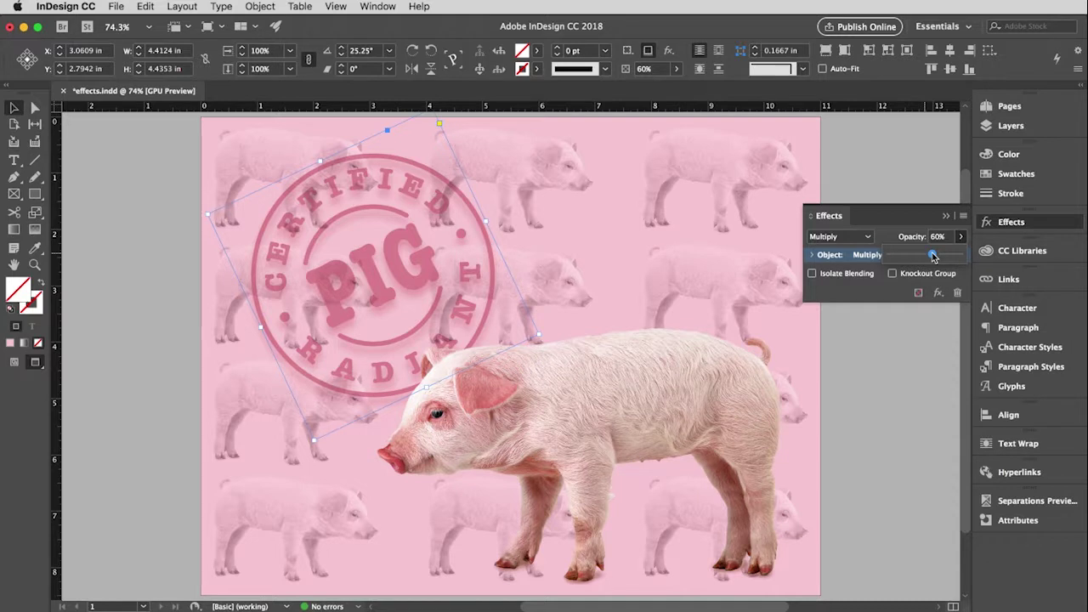
pyautogui.click(895, 375)
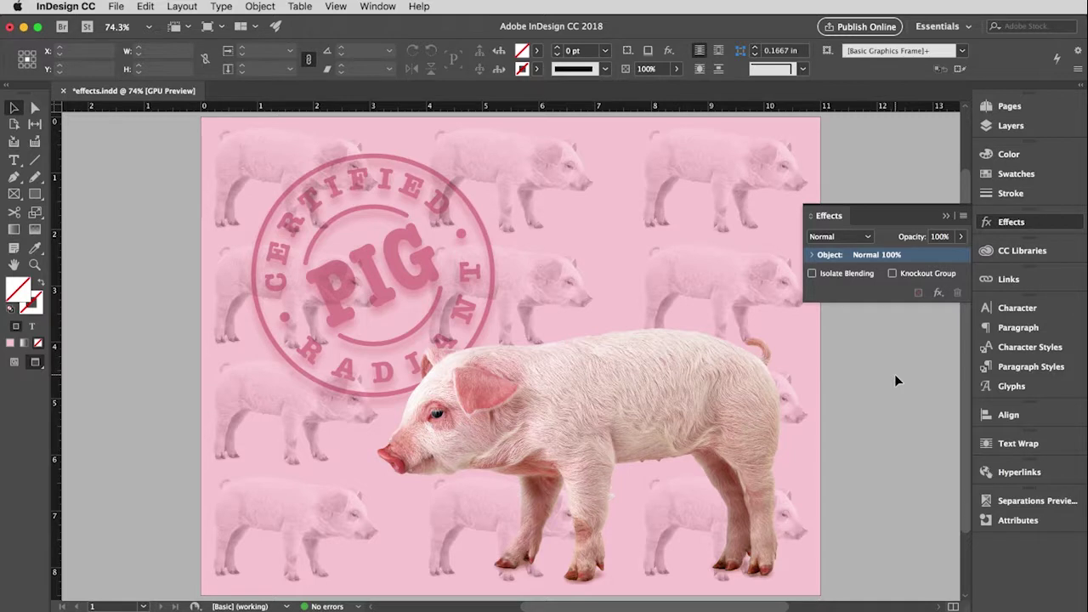